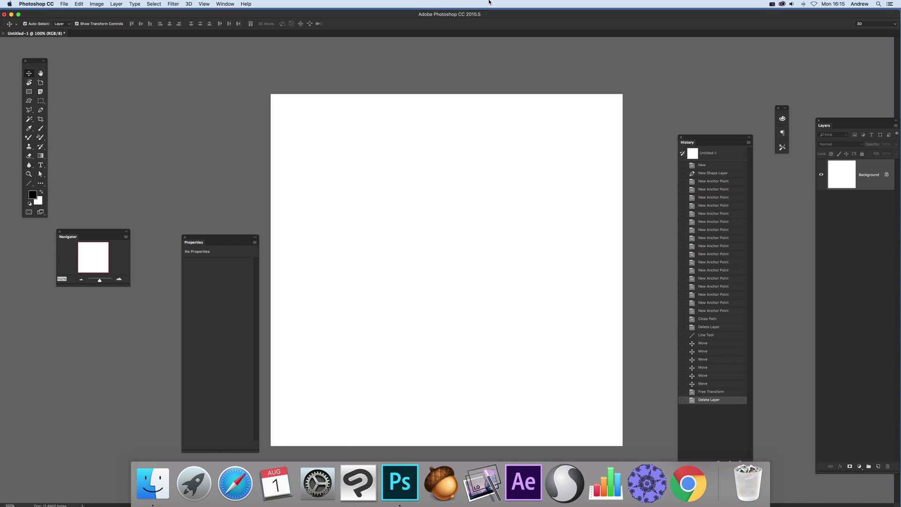
- Select the Line Tool from the shape tool group in the Tools panel
click(28, 183)
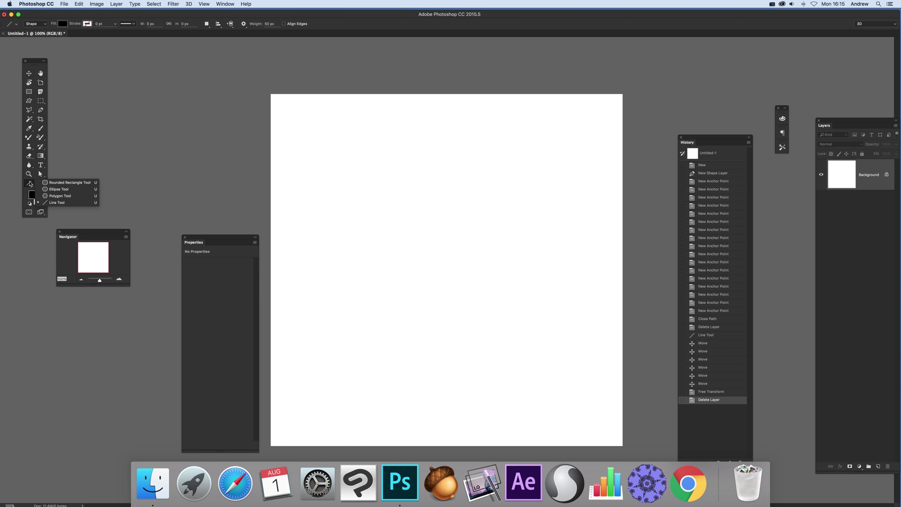
click(58, 202)
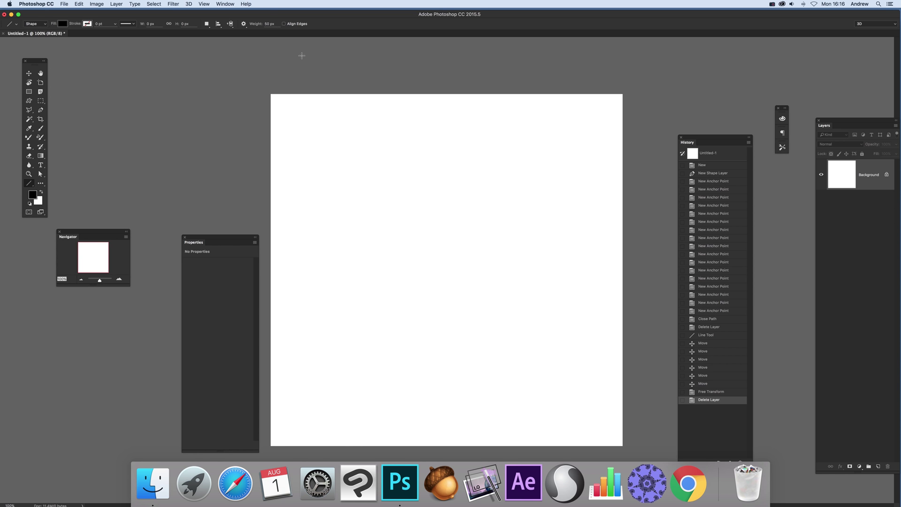
- Draw a tall vertical black line near the left edge and Alt-drag a copy just to its right
drag(305, 122, 305, 421)
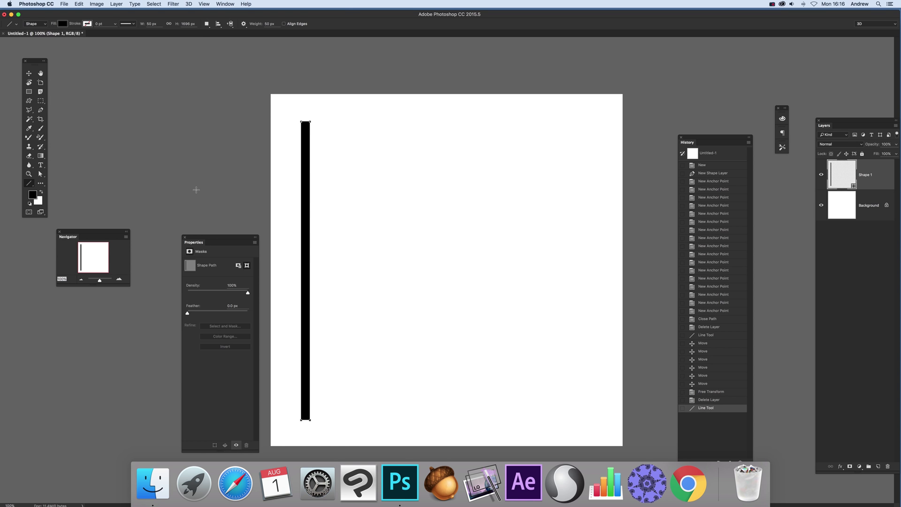
click(29, 74)
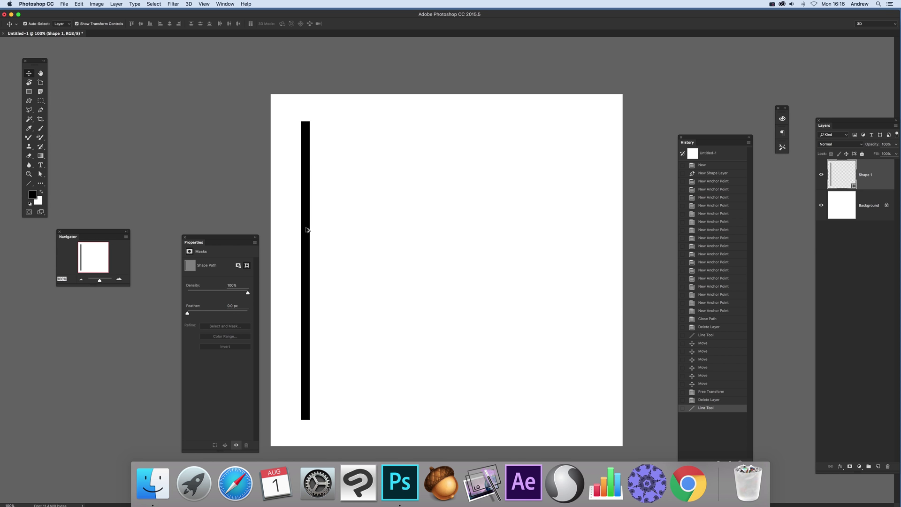
drag(307, 229, 327, 229)
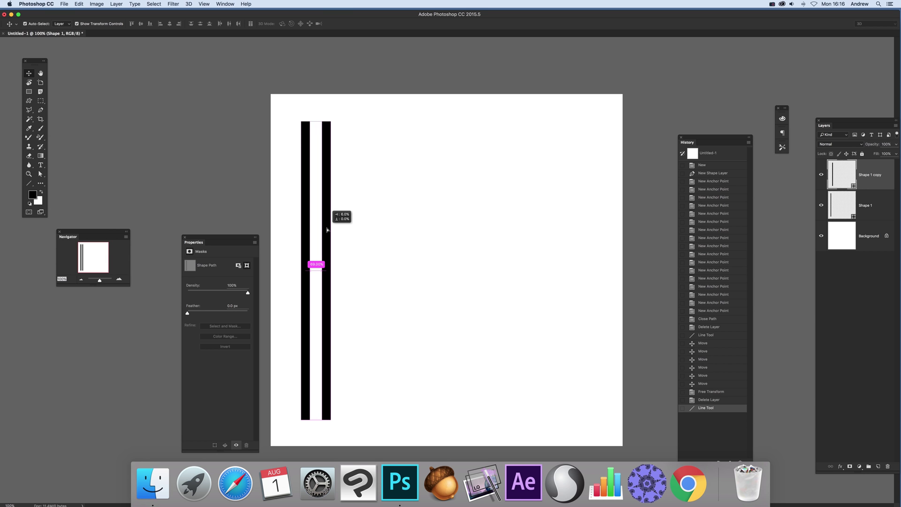
drag(327, 229, 327, 229)
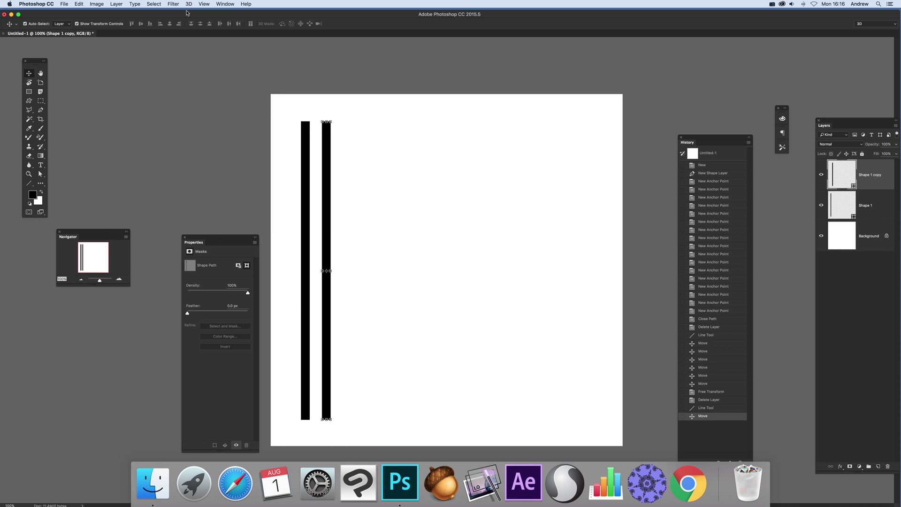
- Turn off Smart Guides under View > Show
click(204, 4)
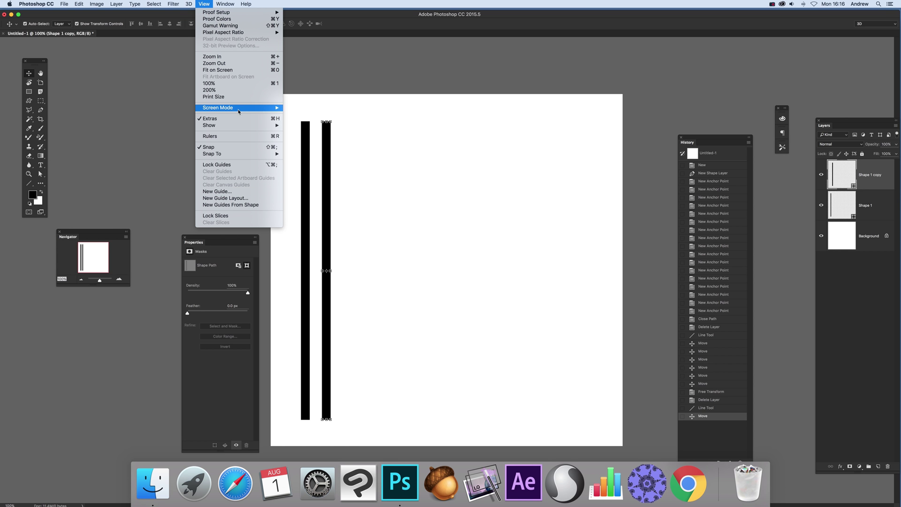
mouse_move(239, 128)
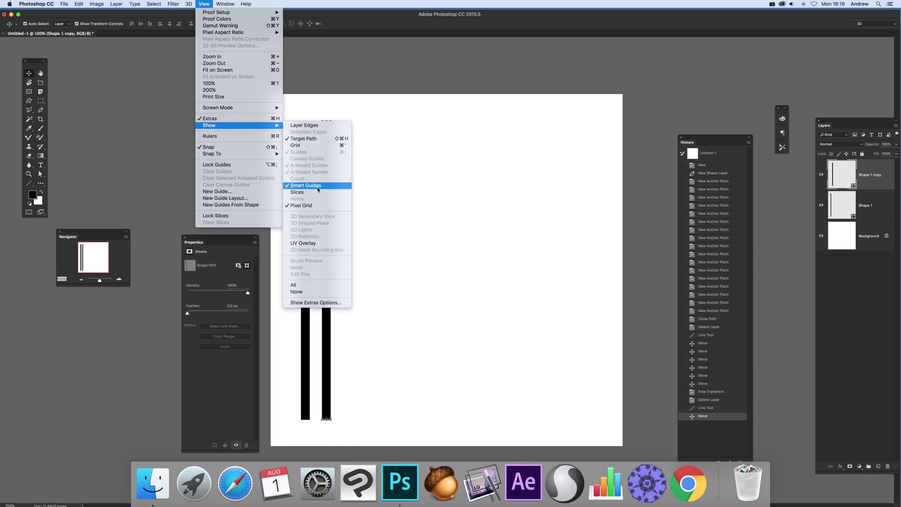
click(369, 21)
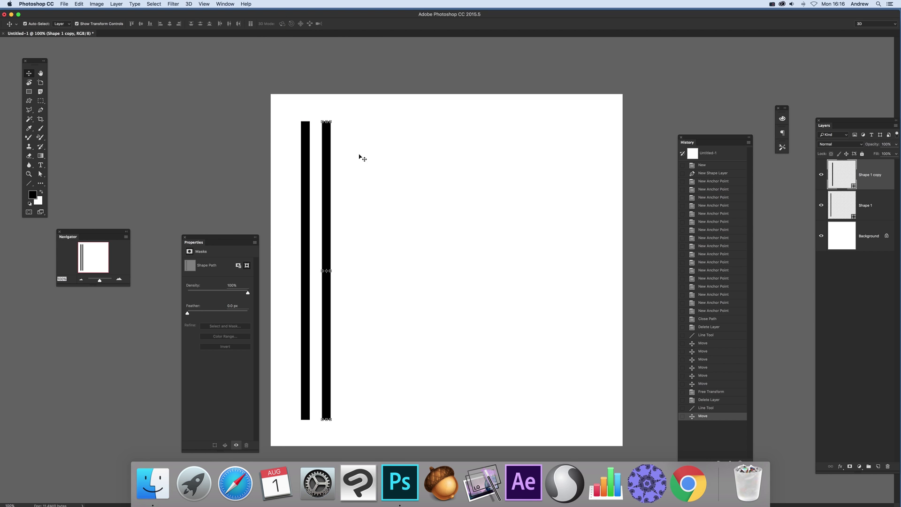
- Duplicate the bars until there are eight evenly spaced stripes, then select all eight
drag(328, 182, 394, 183)
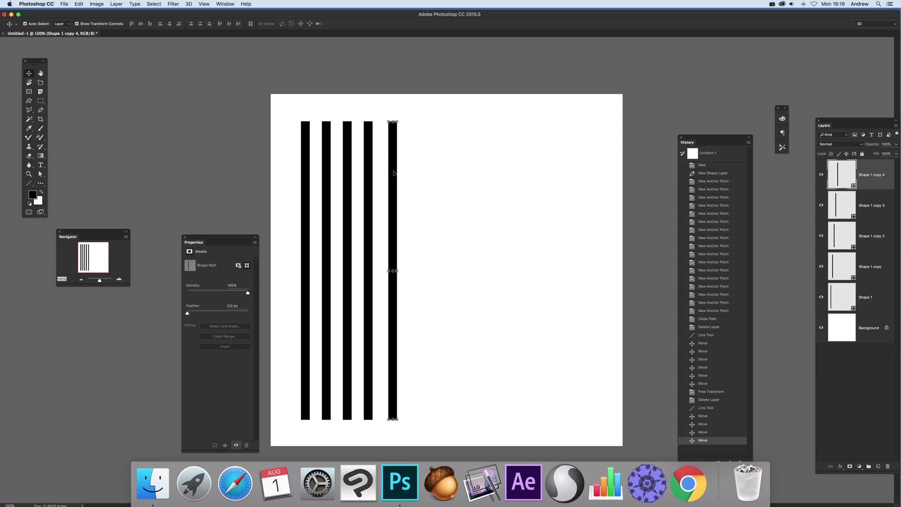
key(Delete)
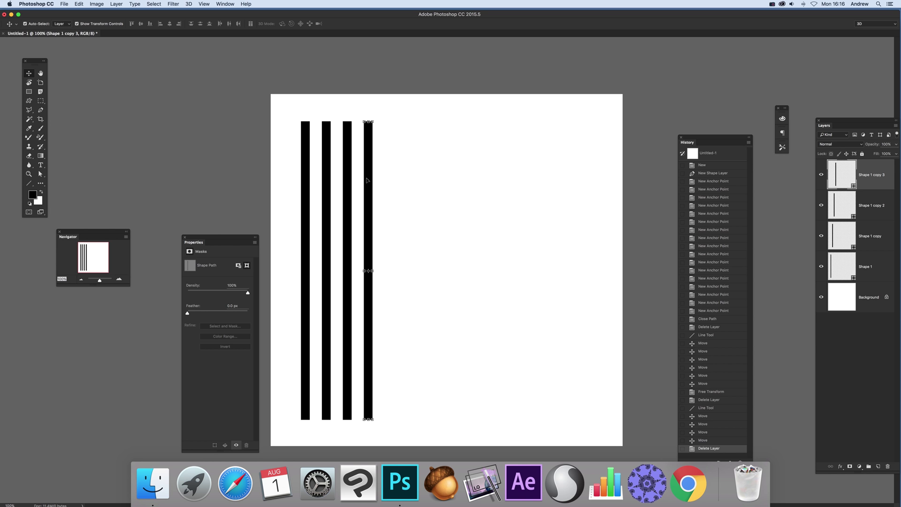
drag(367, 183, 455, 189)
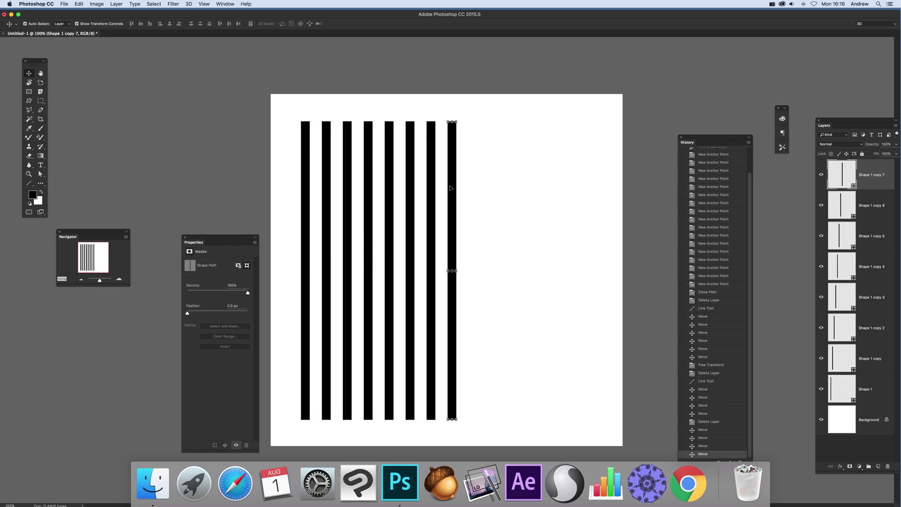
drag(272, 101, 486, 437)
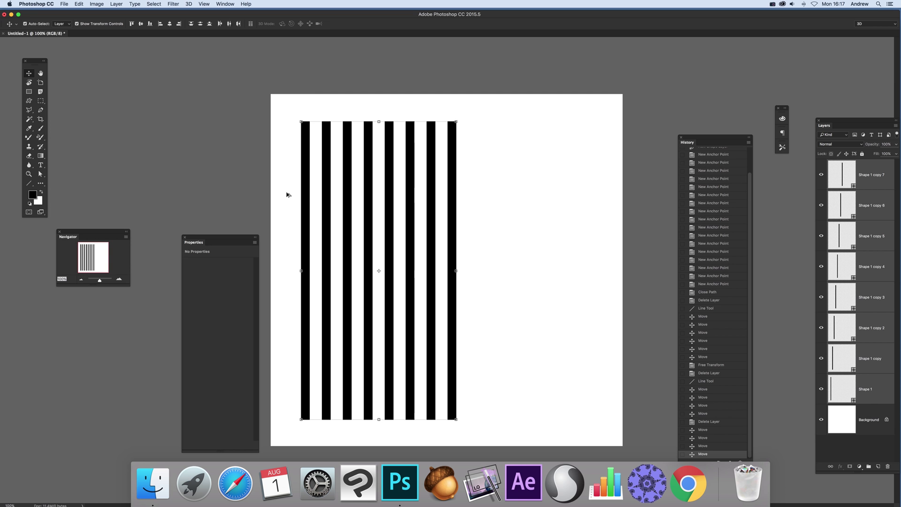
- Duplicate the eight bars to the right to make sixteen, and select them all
drag(305, 205, 471, 210)
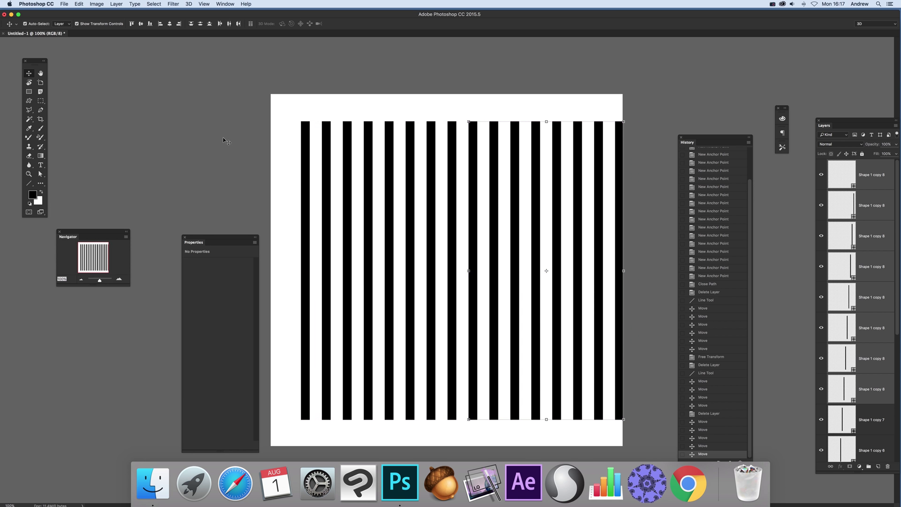
drag(248, 101, 760, 449)
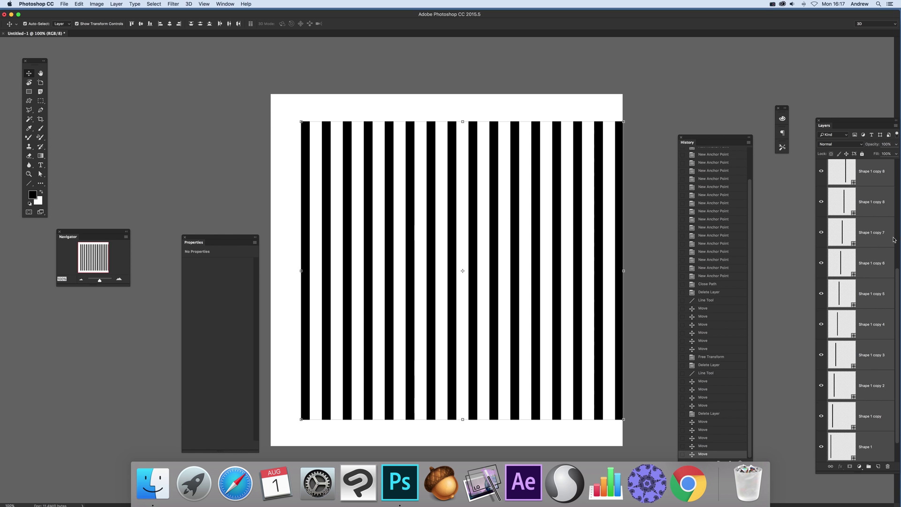
scroll(898, 282, down, 2)
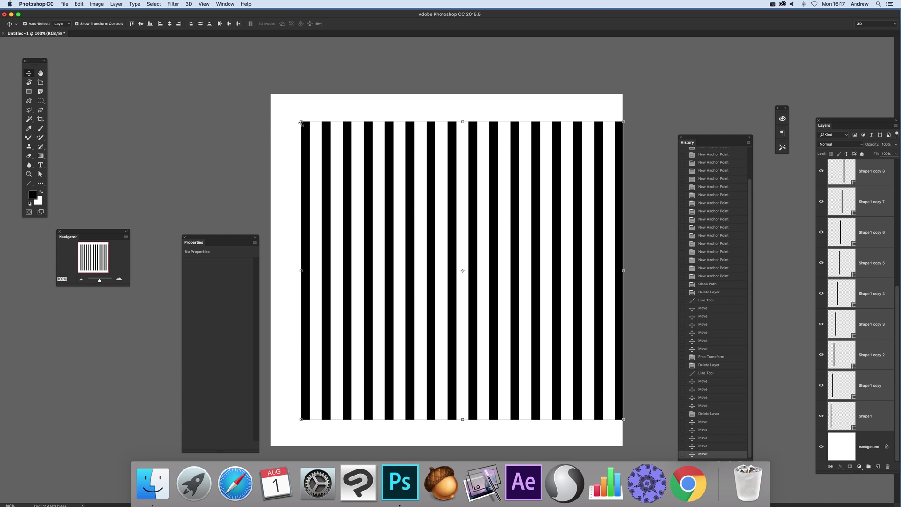
- Scale the stripe block to about 77% width and 82% height inside the canvas margins
drag(301, 122, 435, 209)
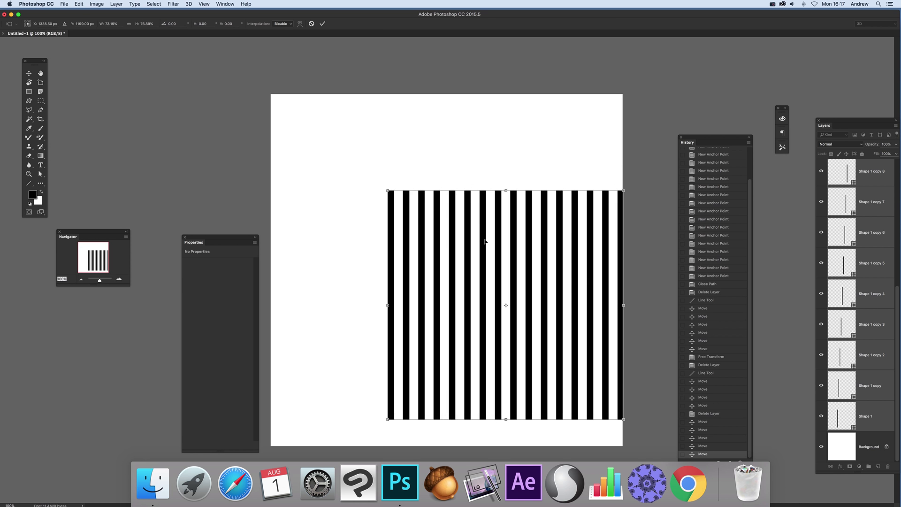
drag(485, 241, 400, 200)
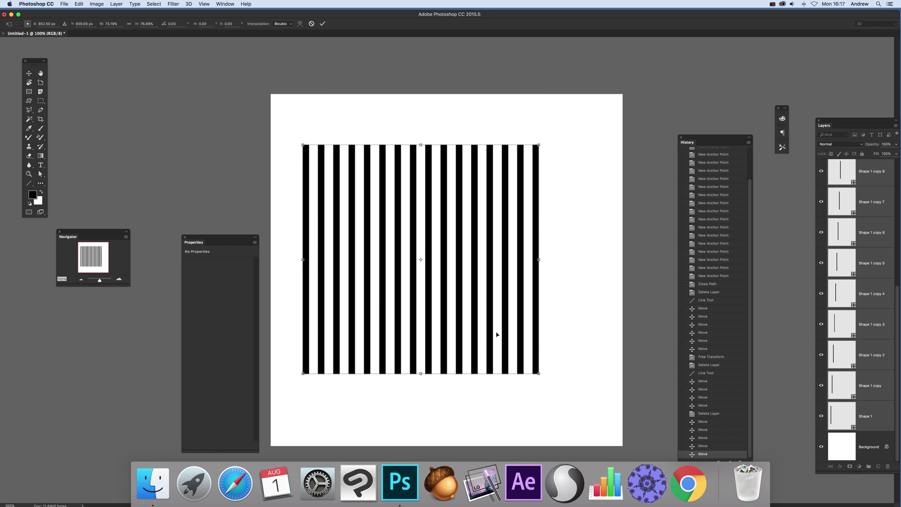
drag(539, 374, 550, 389)
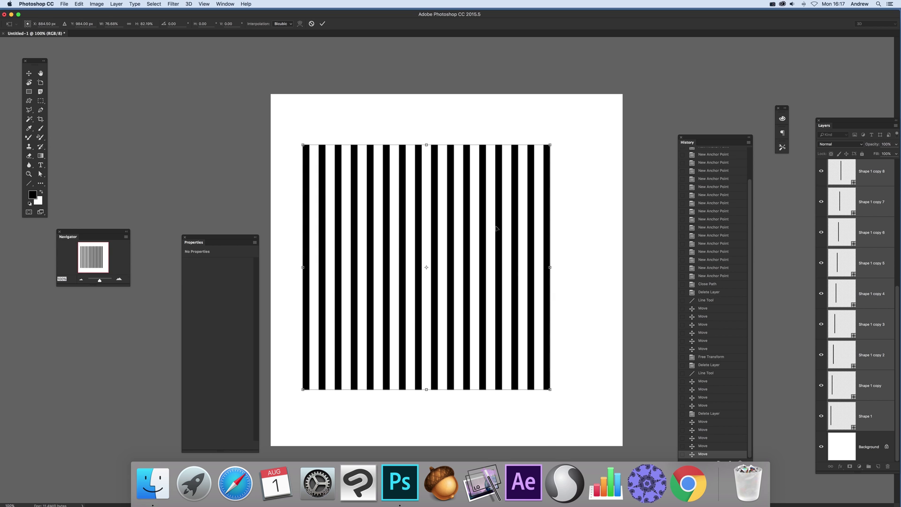
- Commit the stripe block's resize and group the bar layers
click(114, 4)
click(325, 24)
click(322, 23)
click(116, 4)
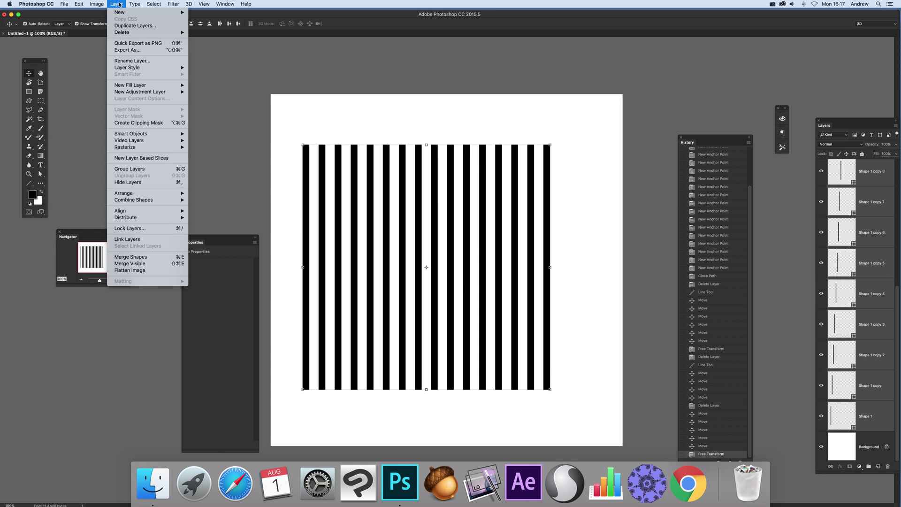
click(130, 168)
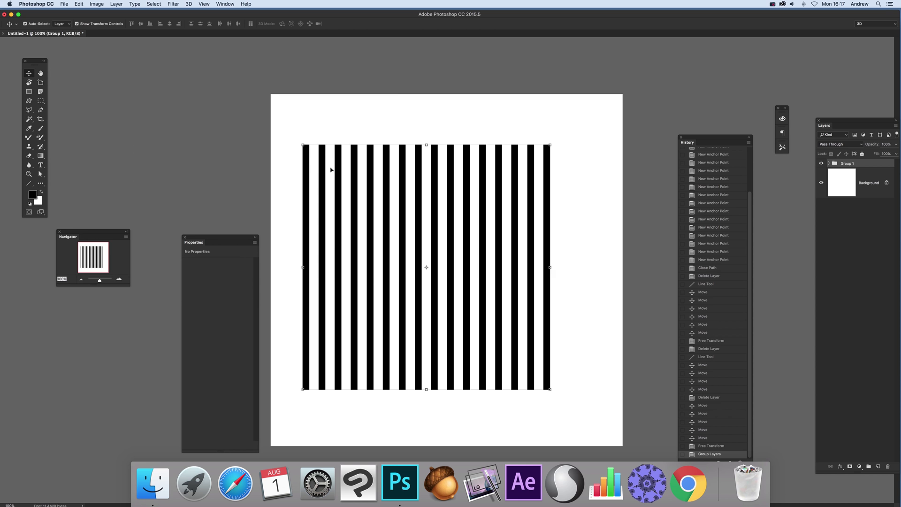
- Delete the stray Shape 1 copy 9 bar and reselect the remaining stripes
drag(355, 155, 362, 100)
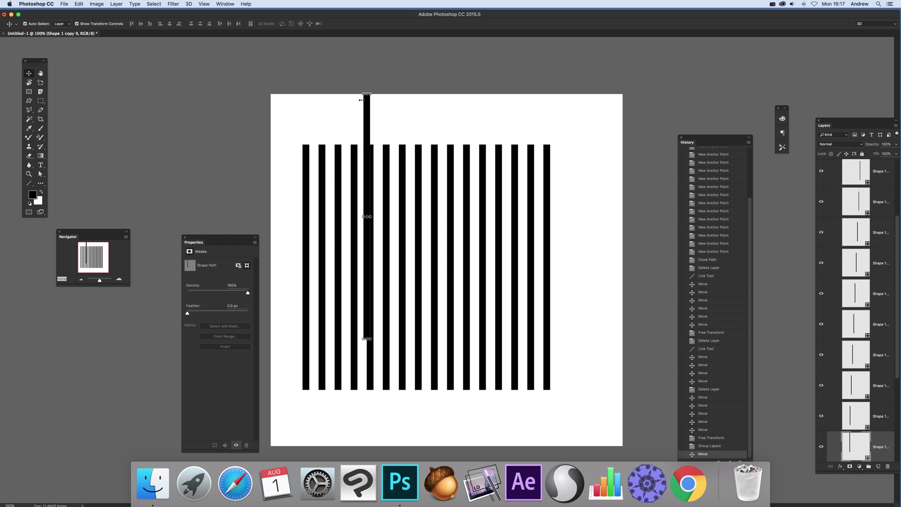
key(BackSpace)
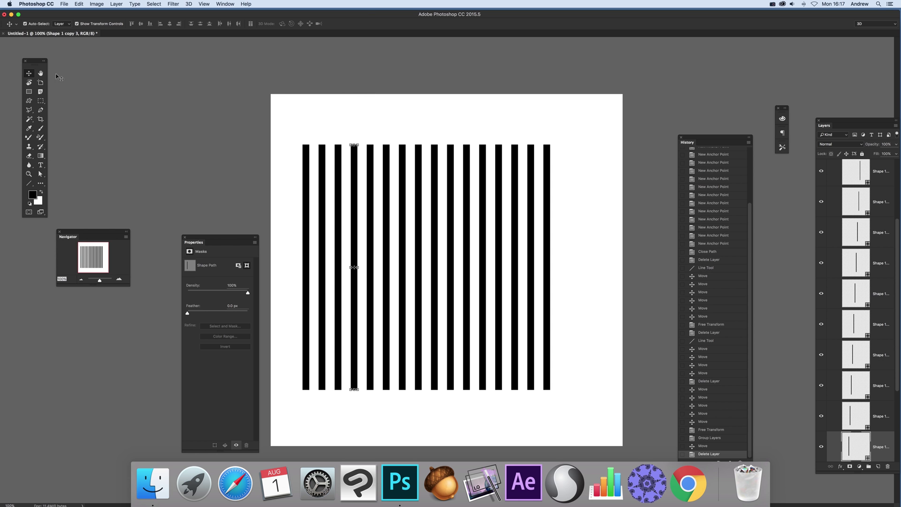
drag(280, 117, 602, 419)
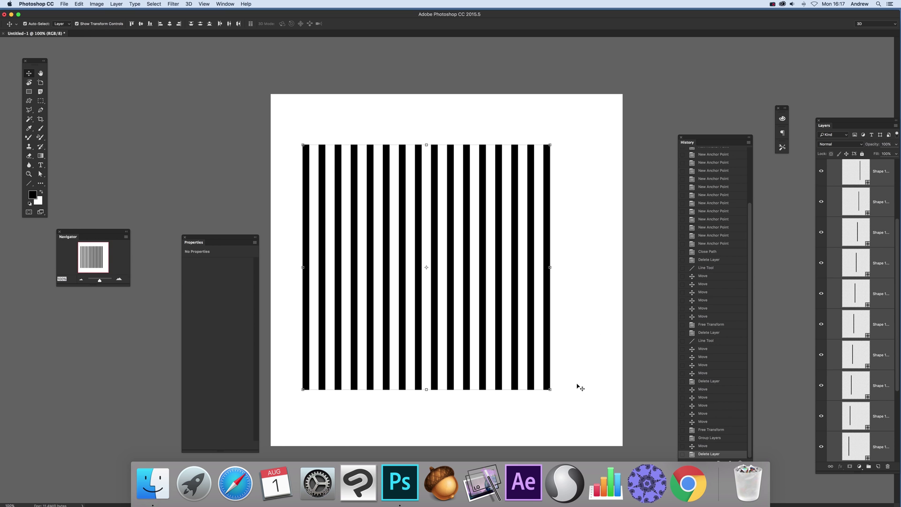
- Convert the stripes to a smart object and Alt-drag a copy slightly down-right
click(116, 4)
mouse_move(165, 134)
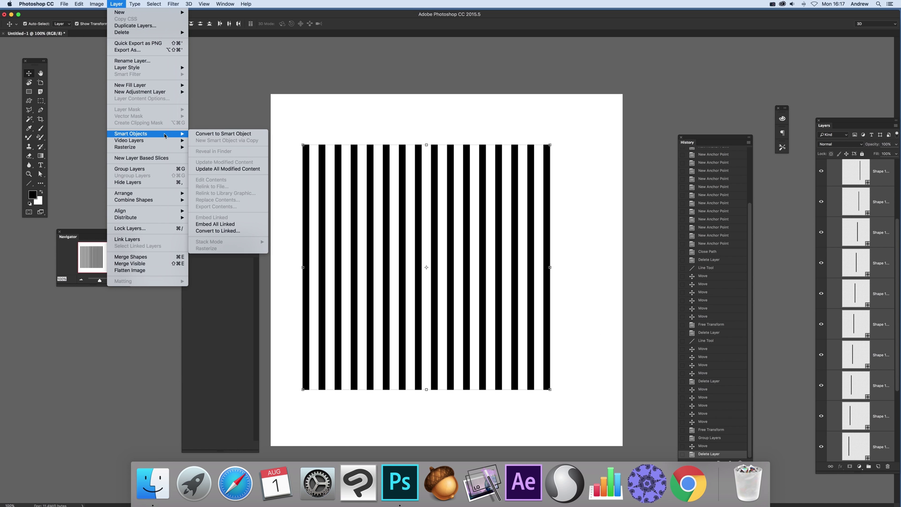
click(198, 135)
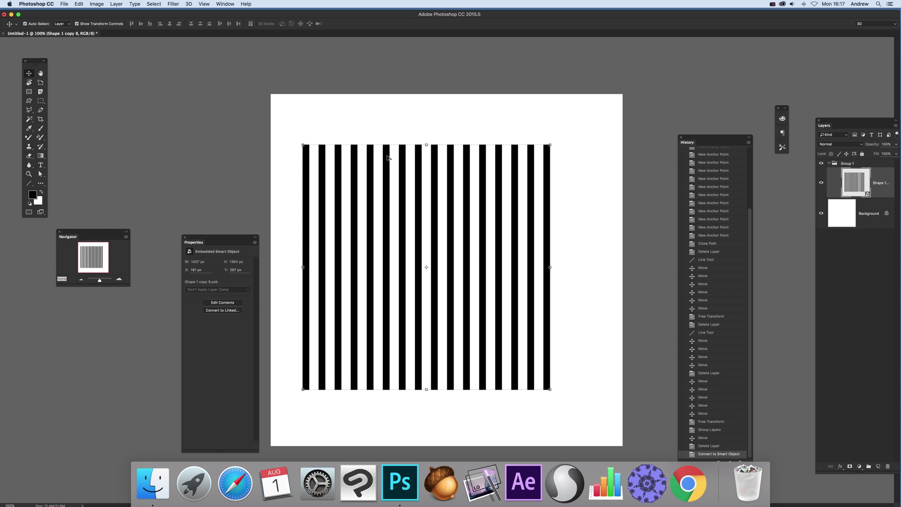
mouse_move(388, 159)
mouse_down()
mouse_move(399, 190)
mouse_move(405, 175)
mouse_move(395, 167)
mouse_up()
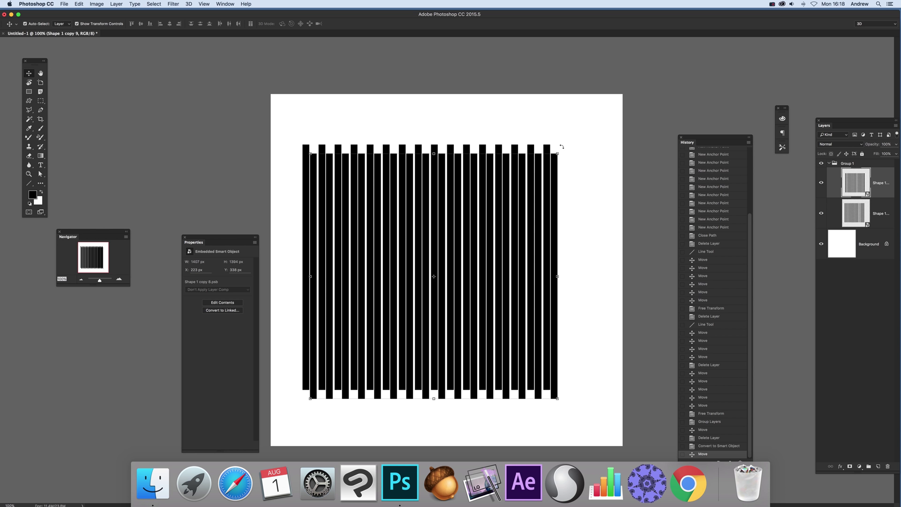
- Rotate the stripe copy 90° into horizontal stripes and align it to form a grid
drag(561, 146, 536, 398)
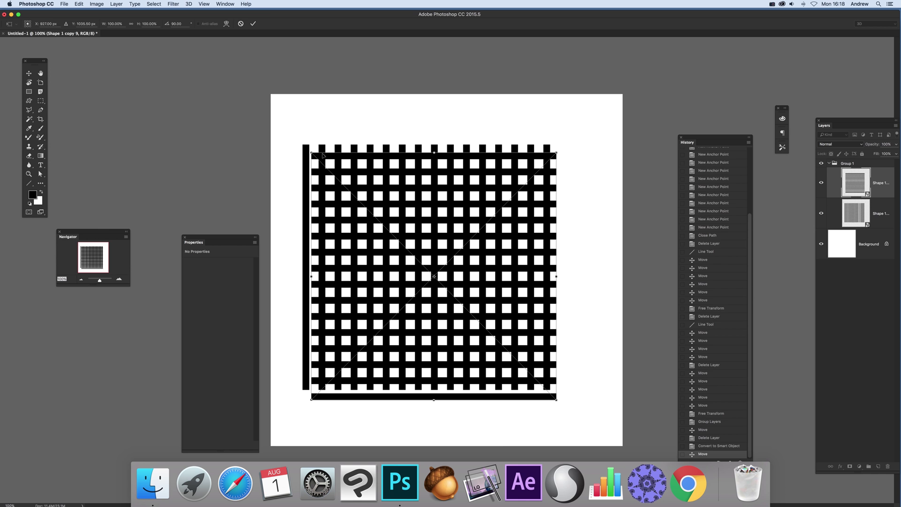
click(252, 23)
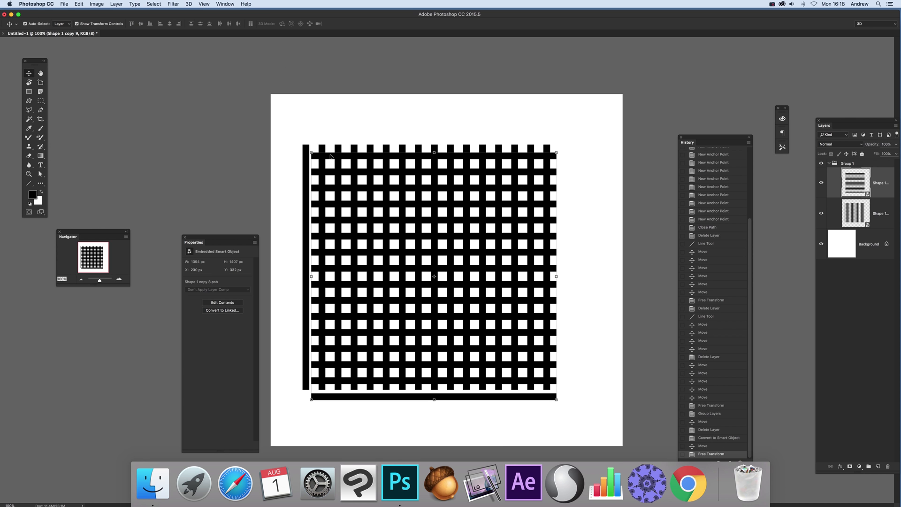
drag(330, 157, 323, 148)
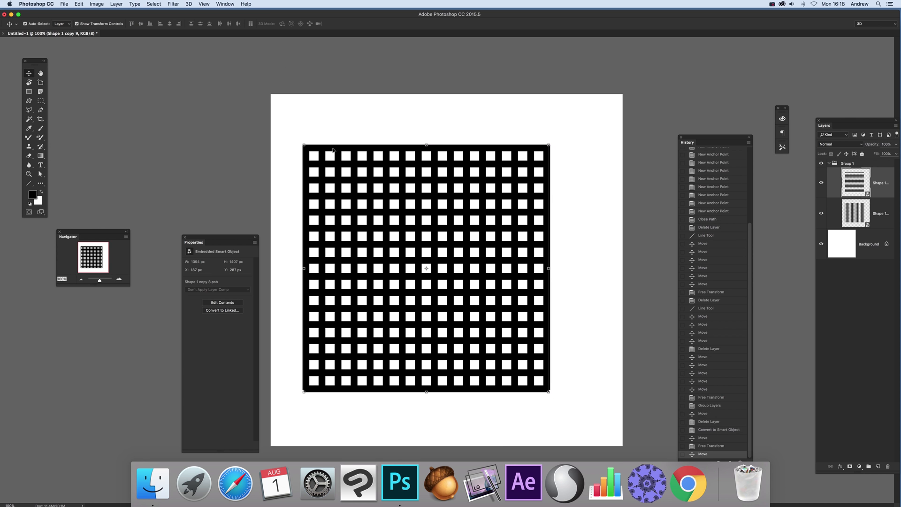
- Slightly enlarge the grid, then select both stripe layers together
drag(549, 391, 549, 389)
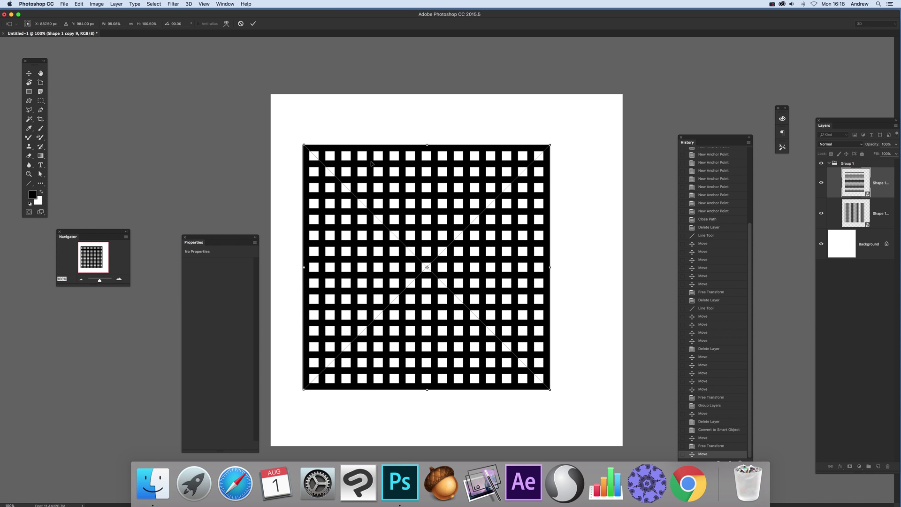
drag(303, 146, 301, 144)
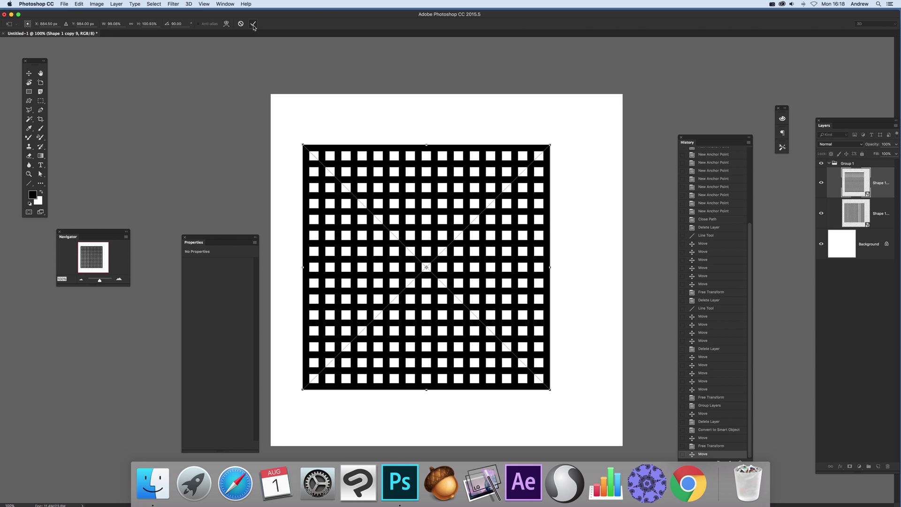
click(253, 23)
drag(281, 123, 595, 421)
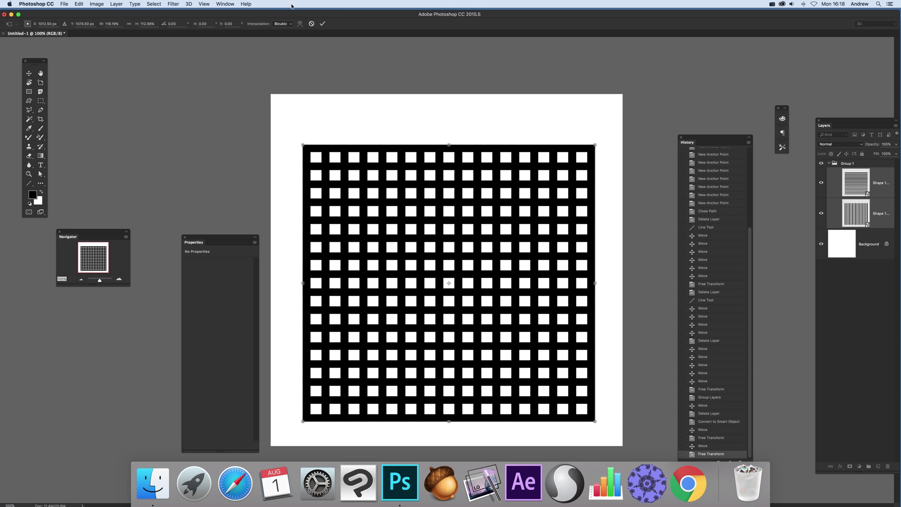
- Commit the enlargement and convert both stripe layers into one smart object
click(323, 23)
click(121, 5)
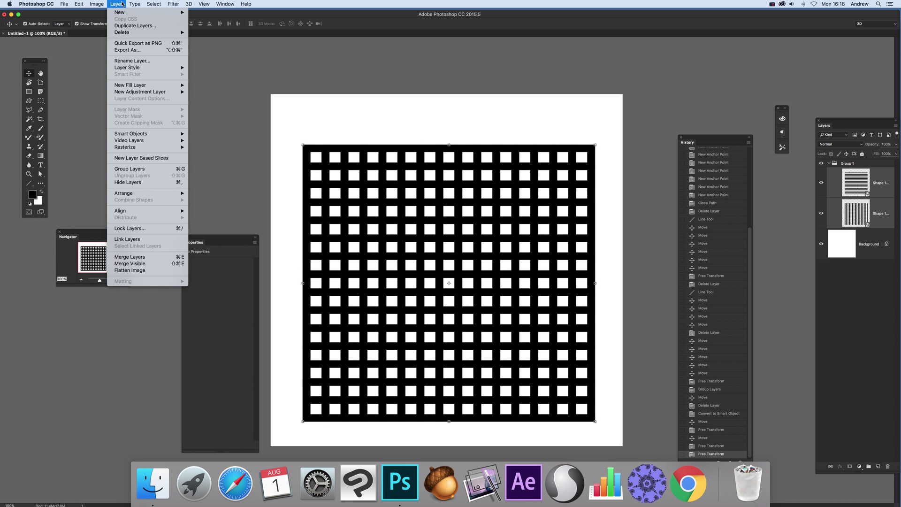
mouse_move(156, 135)
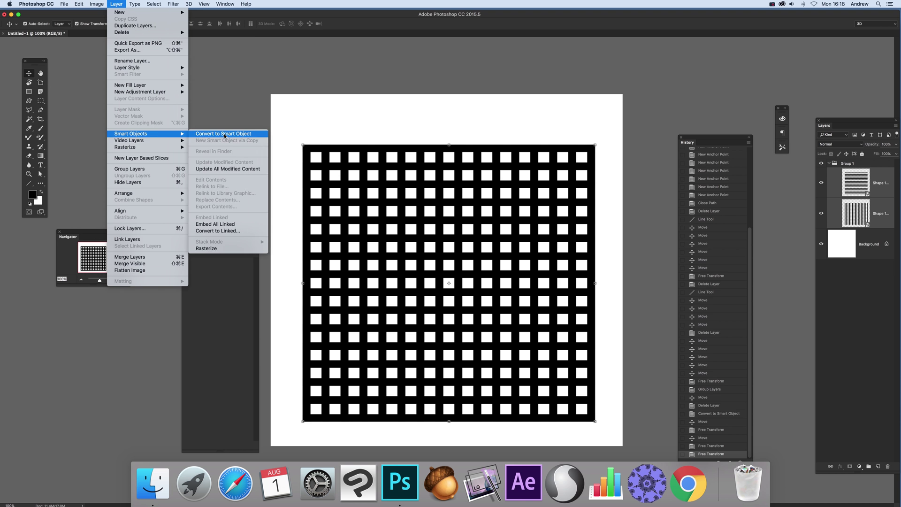
click(223, 134)
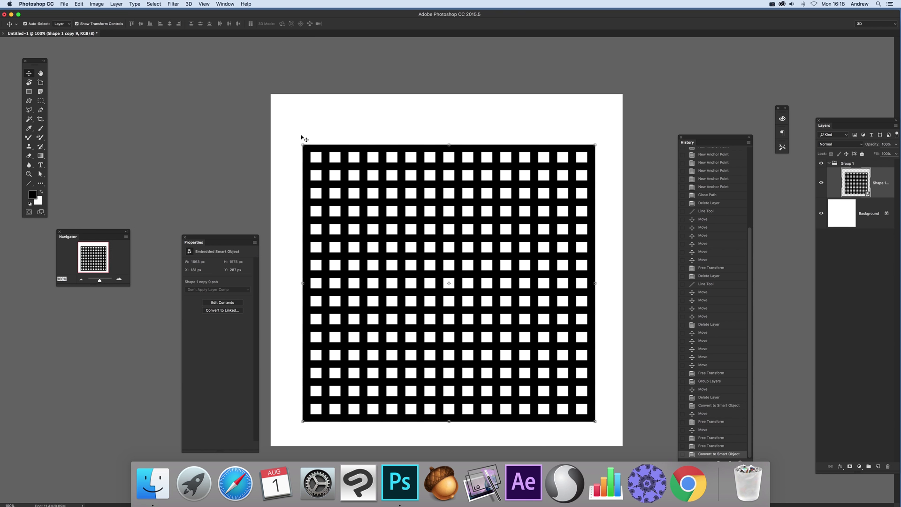
- Rotate the grid about 26.87° and move it up-left
drag(302, 141, 382, 90)
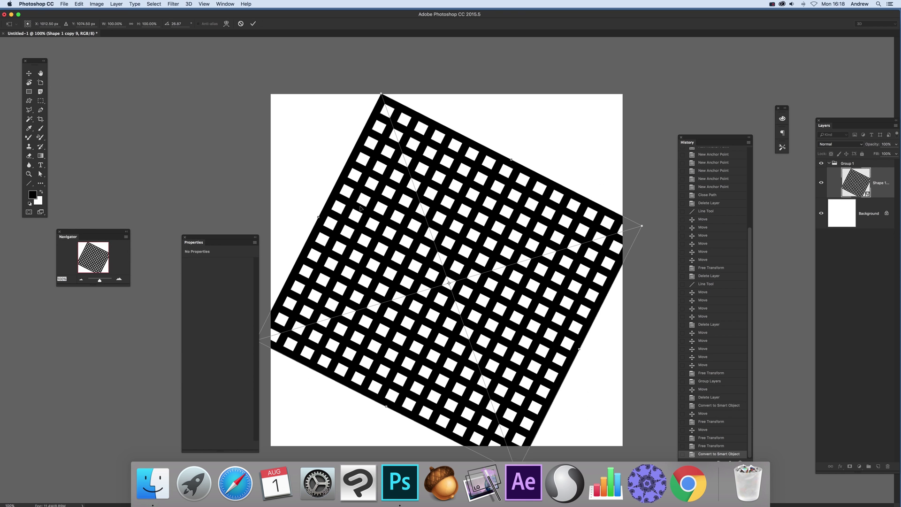
drag(362, 187, 352, 185)
key(Return)
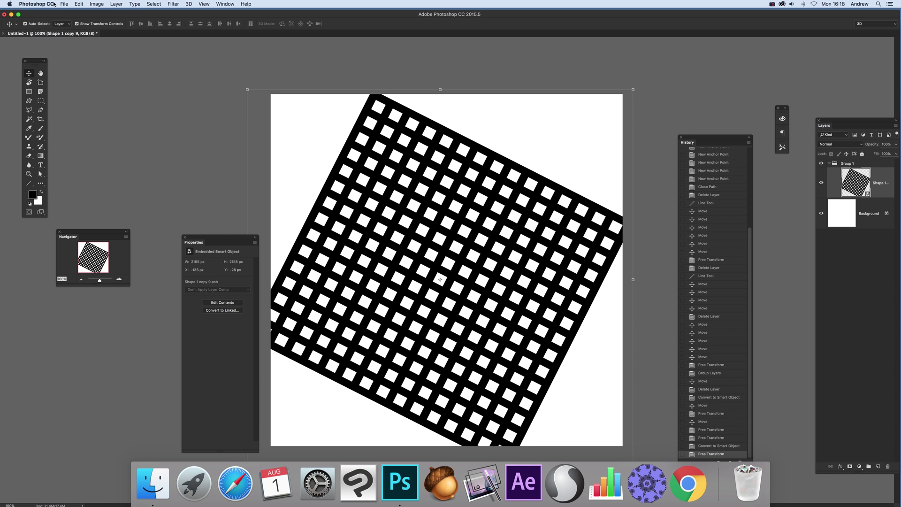
- Apply a Perspective transform, pulling the grid's top corner outward to about 123% width
click(78, 4)
mouse_move(111, 154)
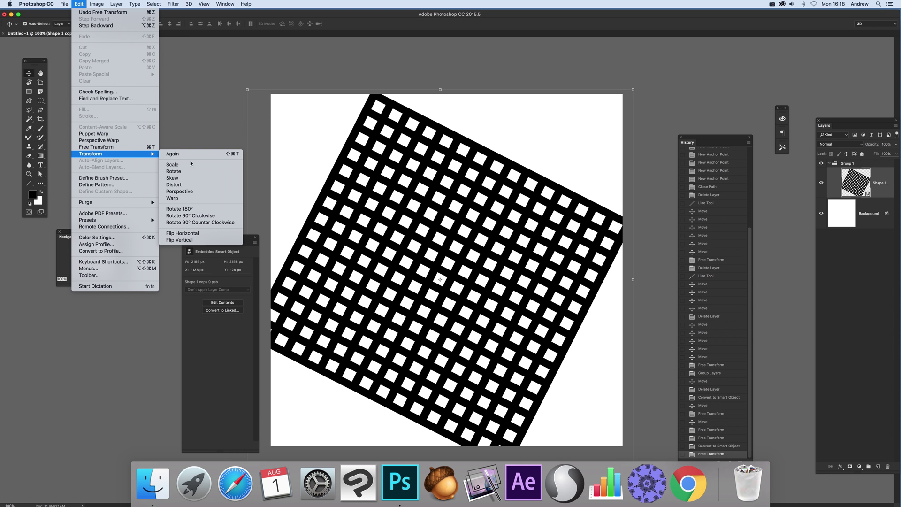
click(179, 191)
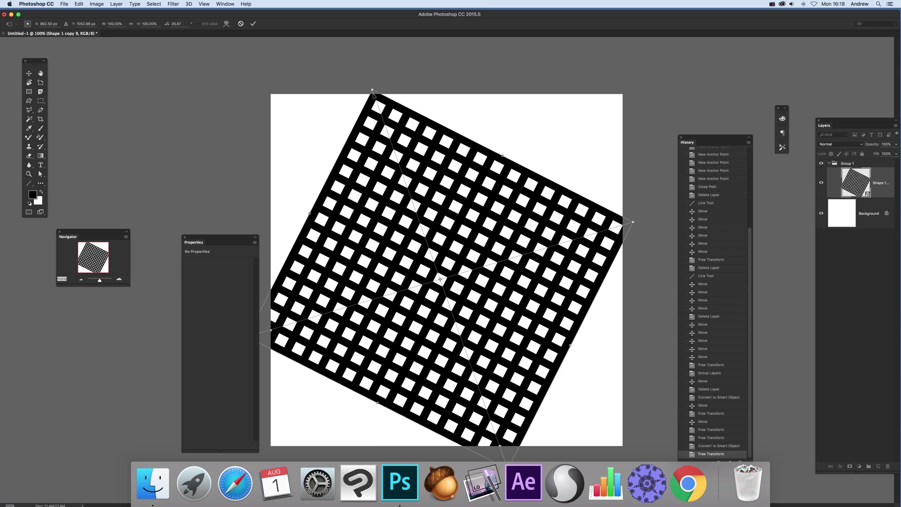
drag(373, 90, 331, 100)
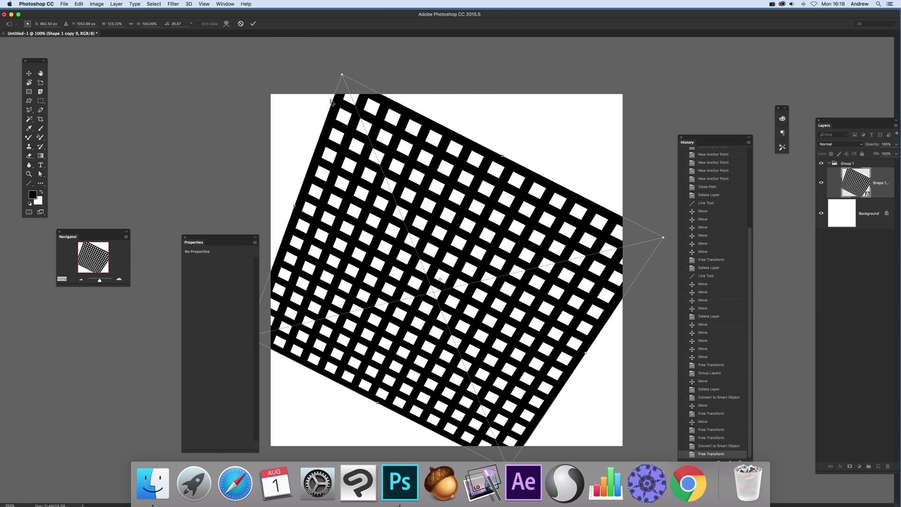